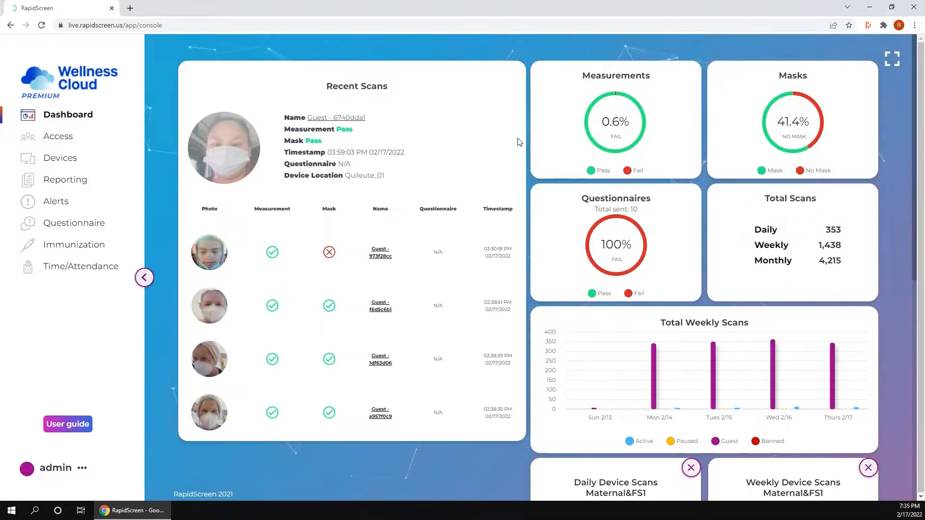
Step: Review the dashboard's scan statistics and device charts, and view the daily and weekly options for individual device data
scroll(541, 347, "down", 5)
scroll(542, 362, "down", 4)
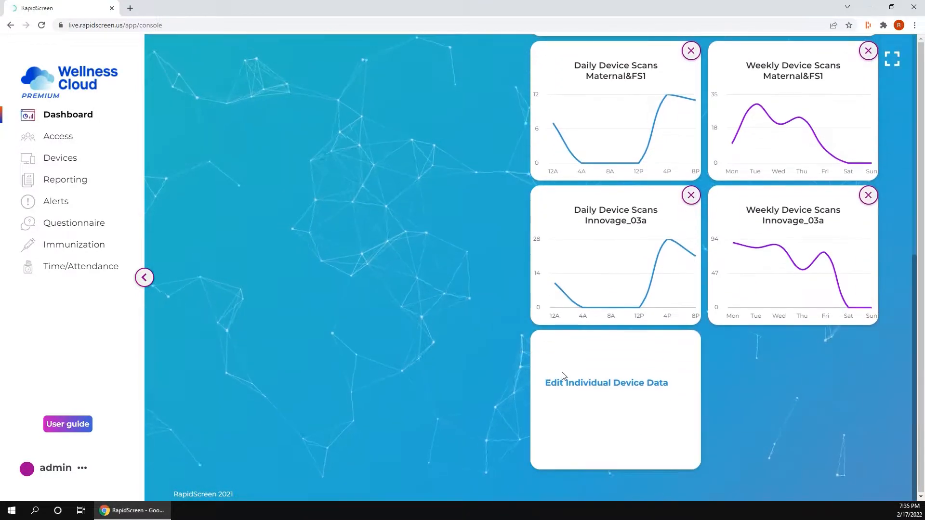
left_click(618, 382)
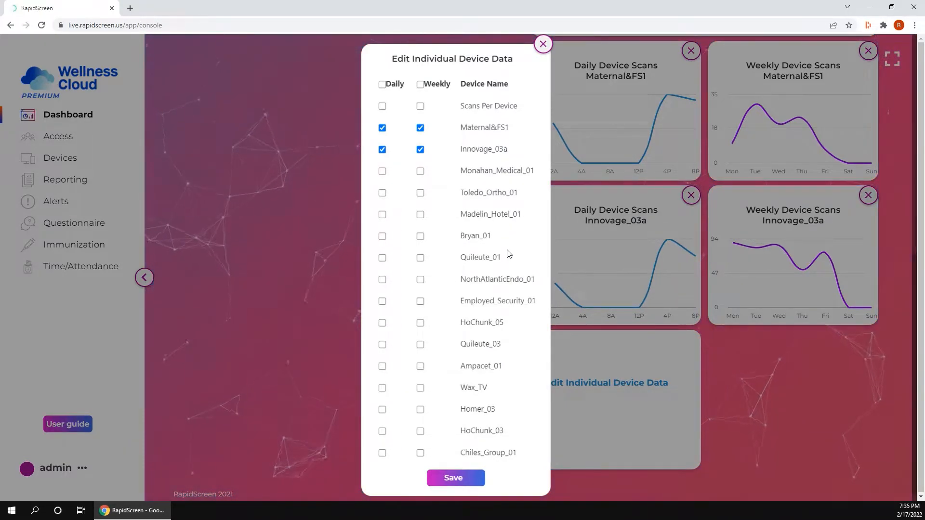
left_click(765, 401)
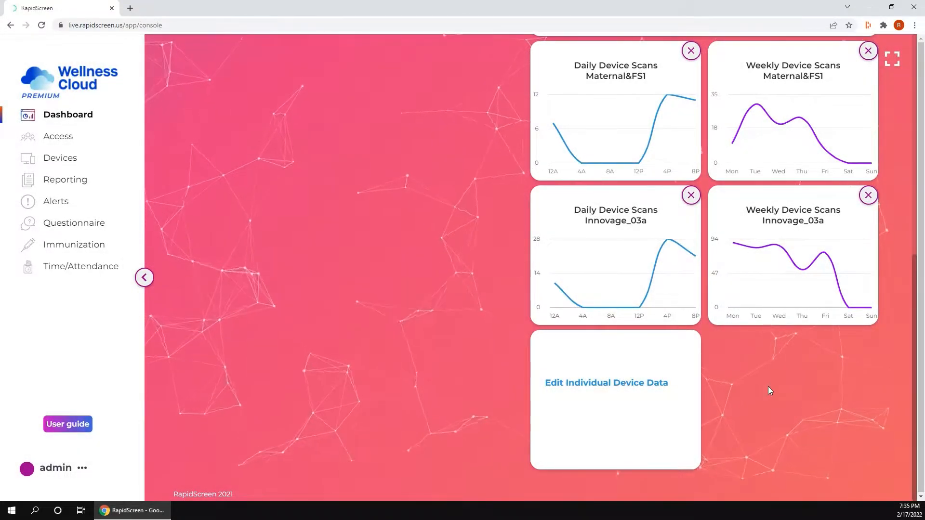
scroll(769, 389, "up", 5)
scroll(768, 387, "up", 3)
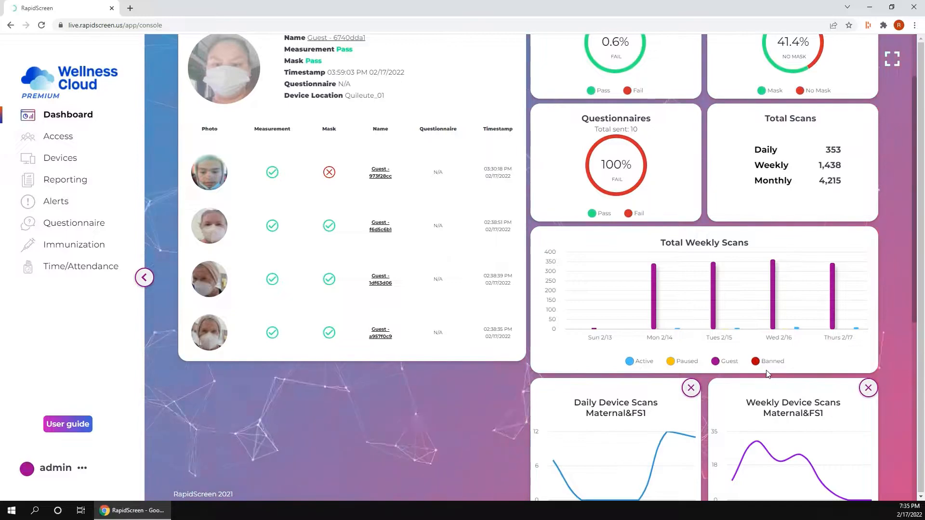
scroll(760, 368, "up", 1)
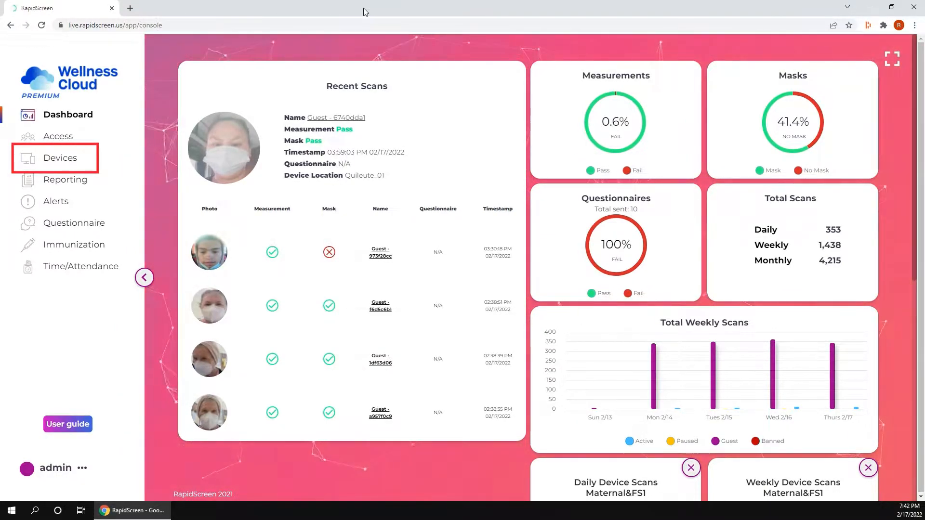
Step: Edit the Packaging_Solutions kiosk on the Devices page, submitting FrontLobby as its description
left_click(68, 161)
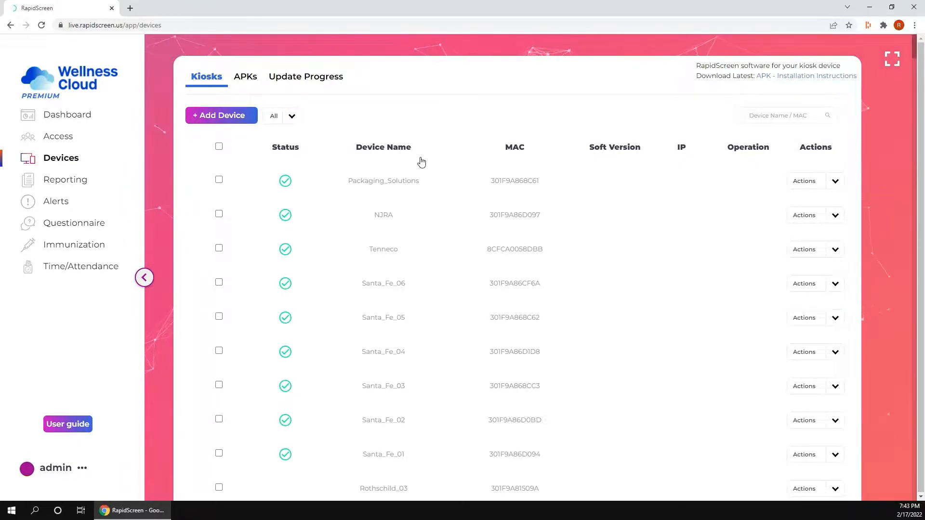
left_click(840, 182)
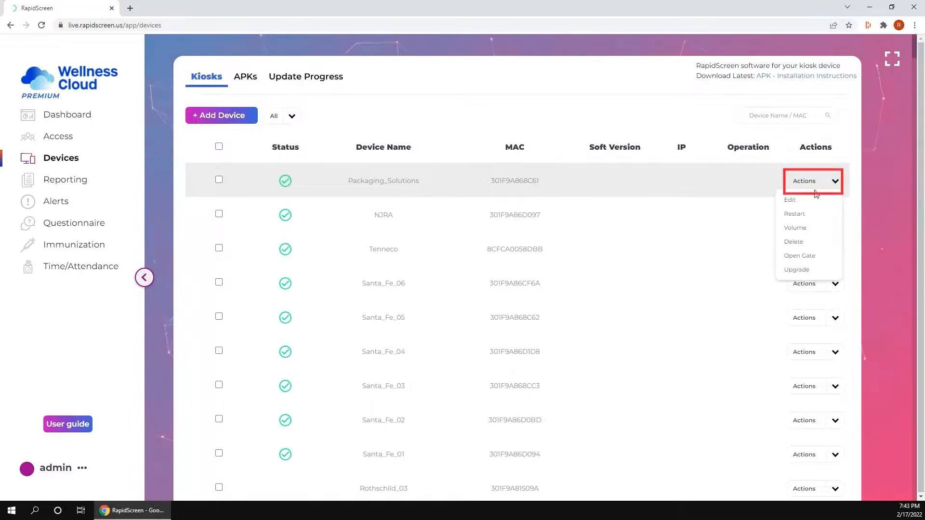
left_click(791, 200)
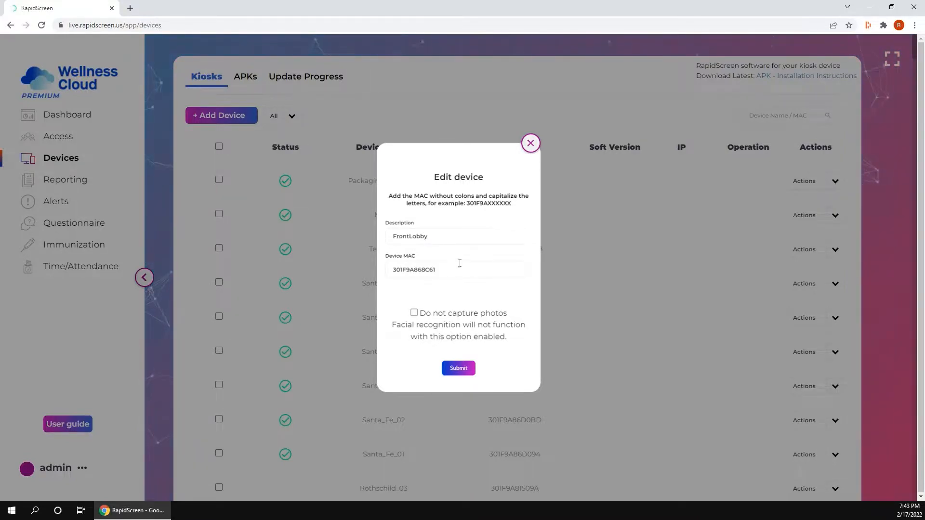
left_click(456, 369)
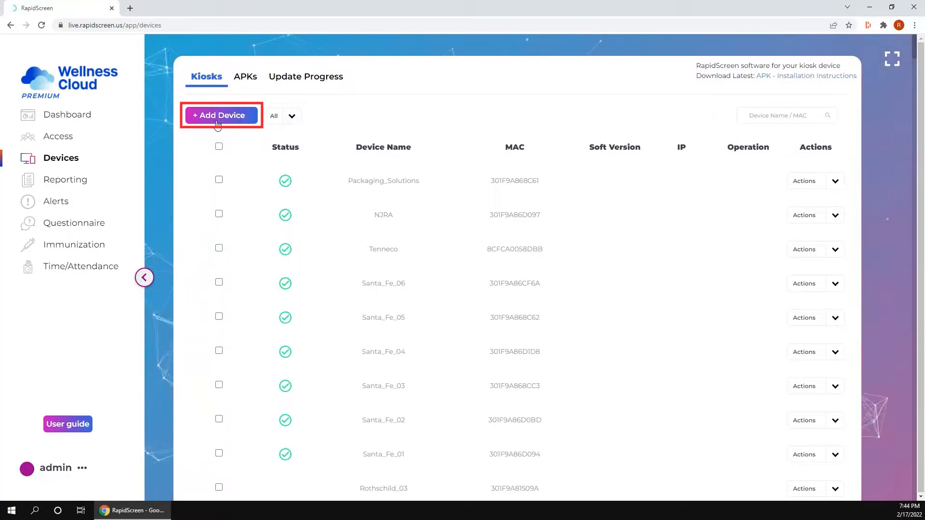
Step: View the form for adding a device and look through the kiosk list
left_click(241, 116)
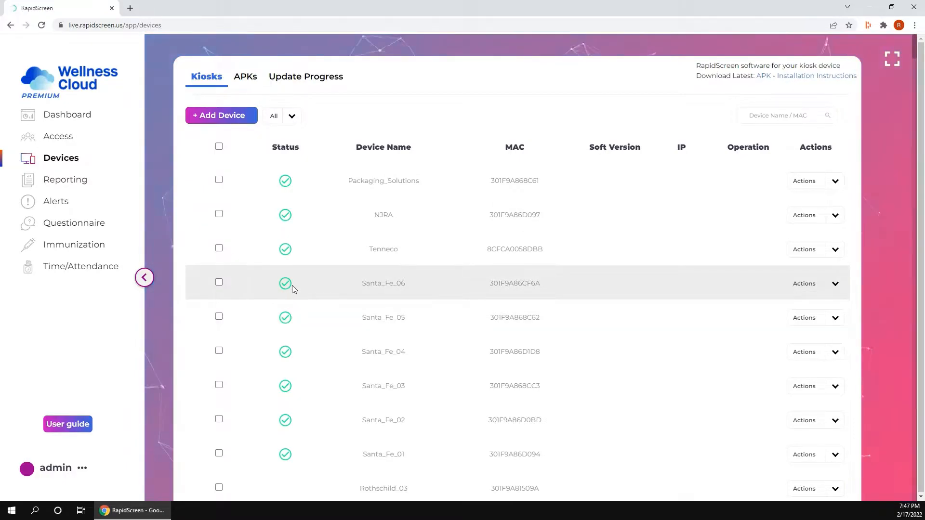
scroll(518, 351, "down", 7)
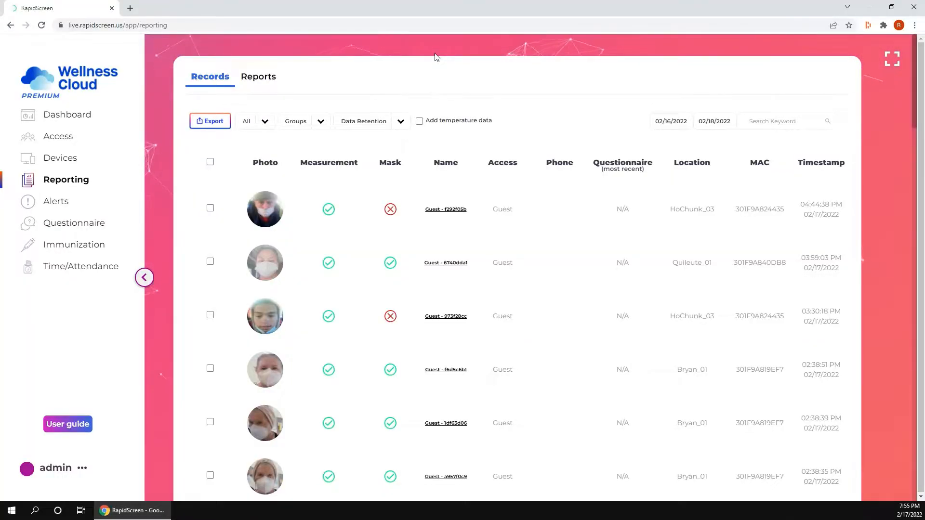
Step: View the data retention options, export the scan records as a report named Test, and open the list of reports
left_click(402, 126)
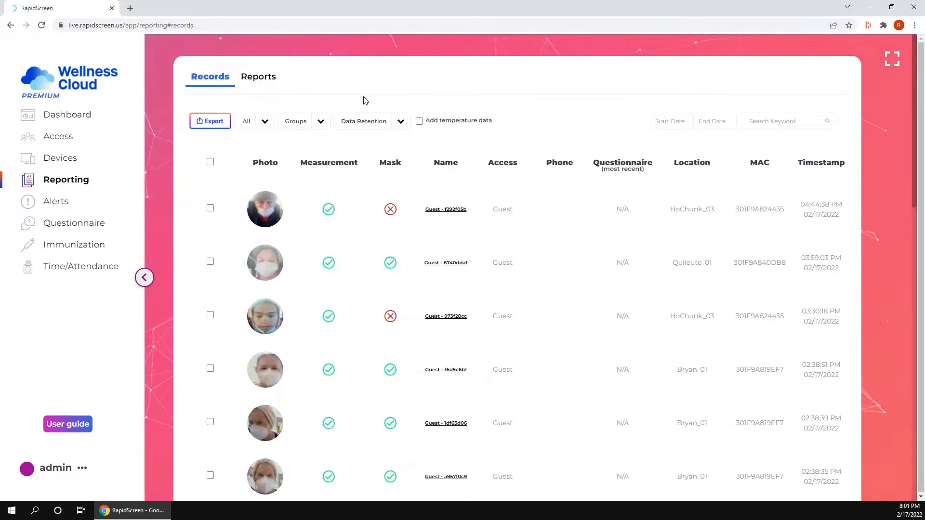
left_click(218, 122)
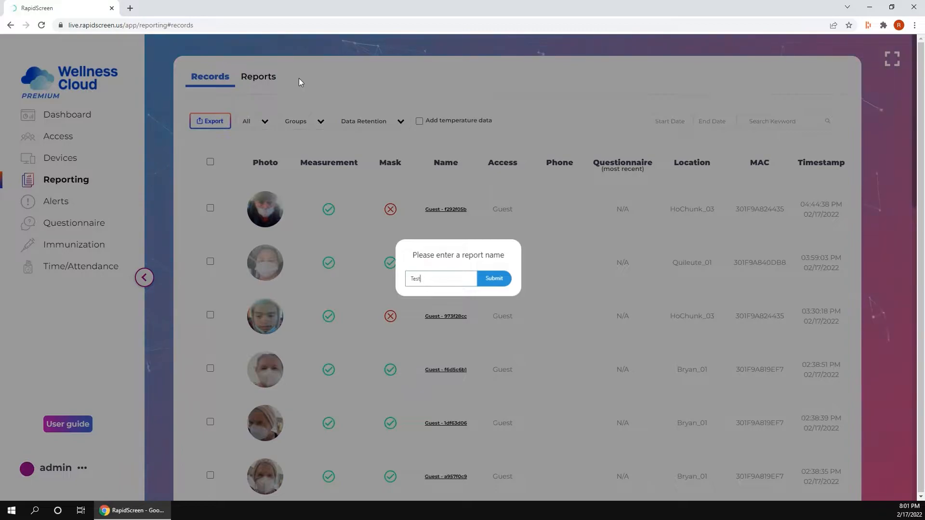
key("Return")
left_click(252, 77)
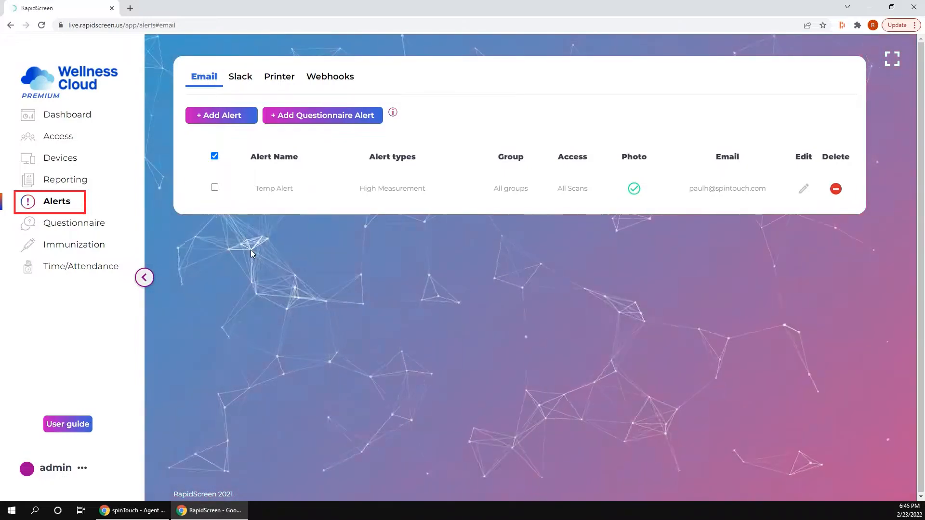
Step: Add an email alert named High Temperature Alert for high measurements, with the recipient's email and photo attachment enabled, and save it
left_click(223, 117)
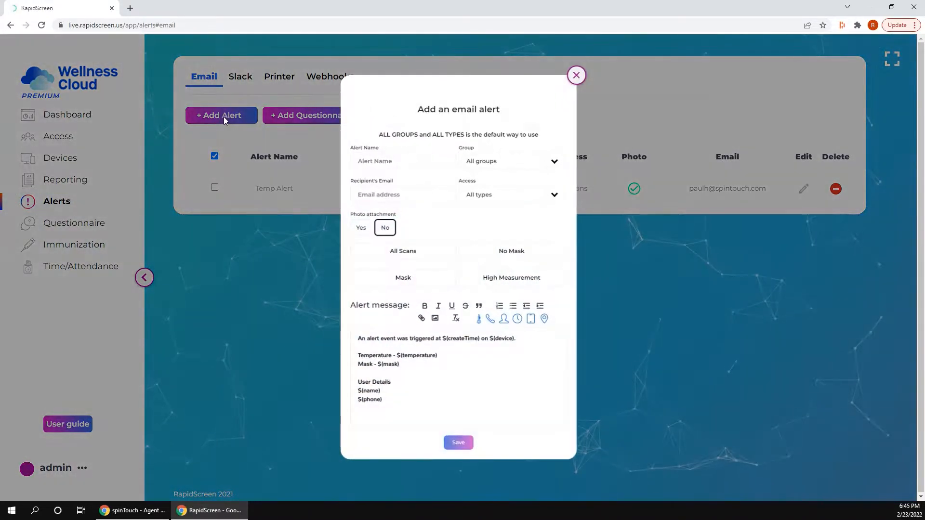
left_click(498, 279)
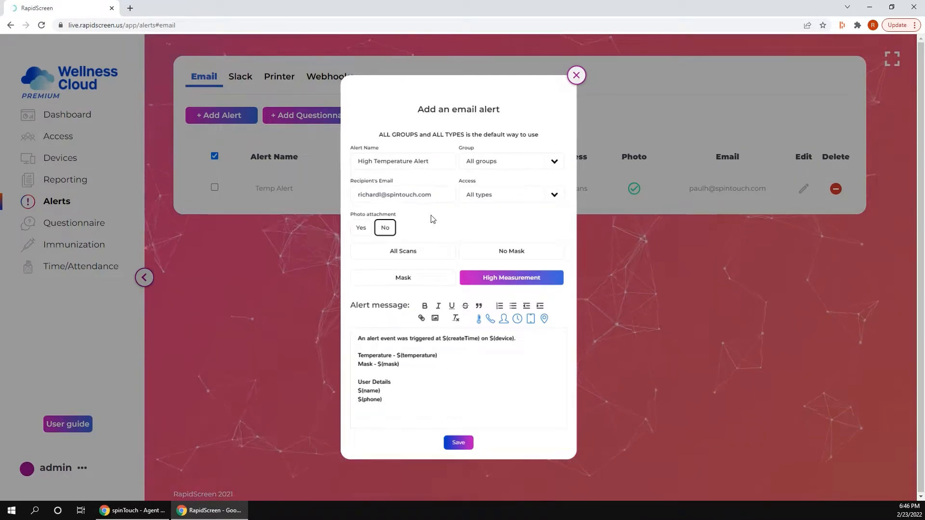
left_click(362, 228)
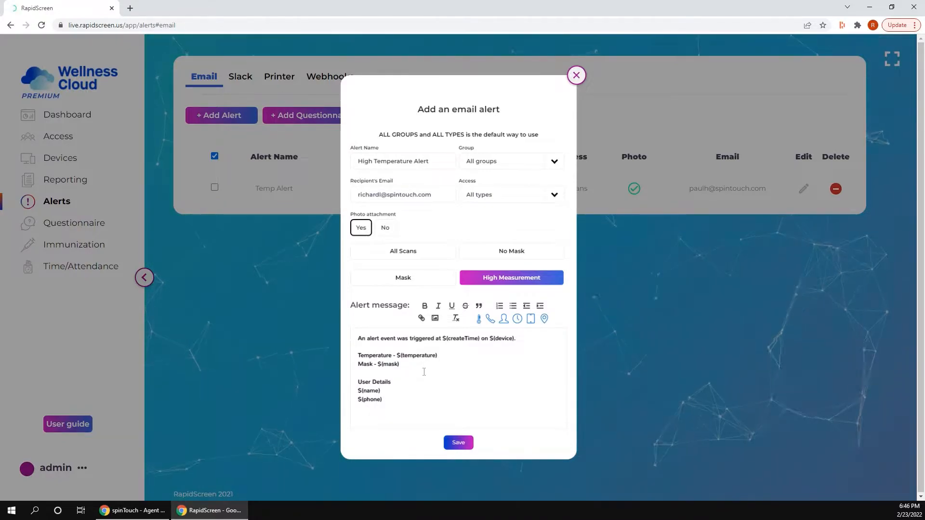
left_click(452, 442)
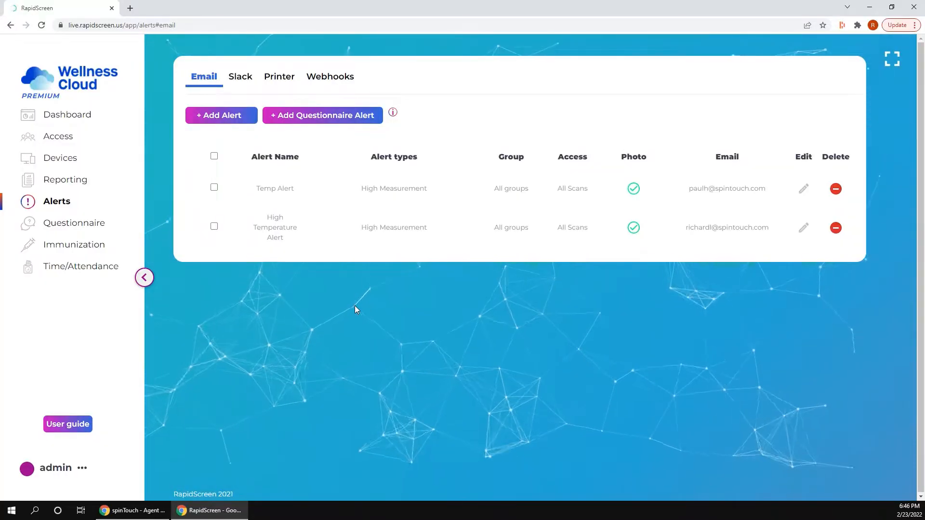
Step: Examine the settings for adding a questionnaire alert and a printer alert, closing the printer form without saving
left_click(317, 119)
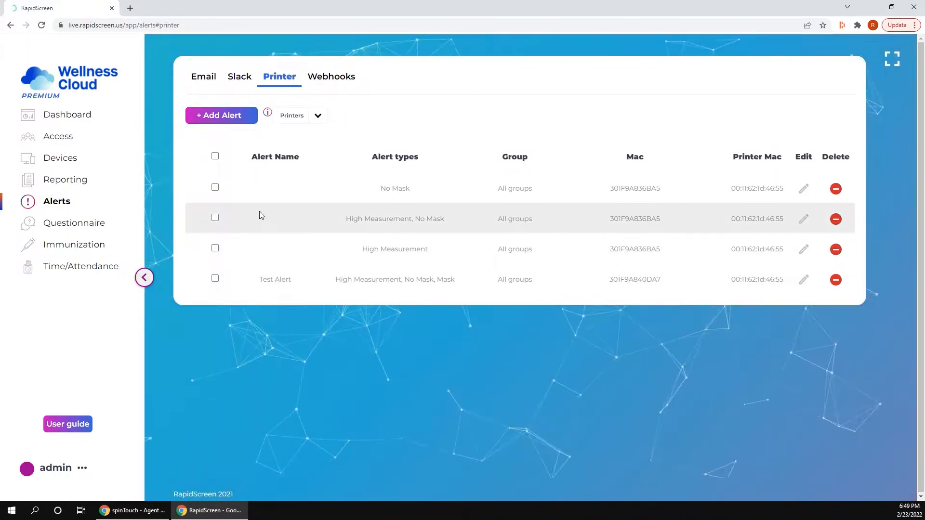
left_click(229, 121)
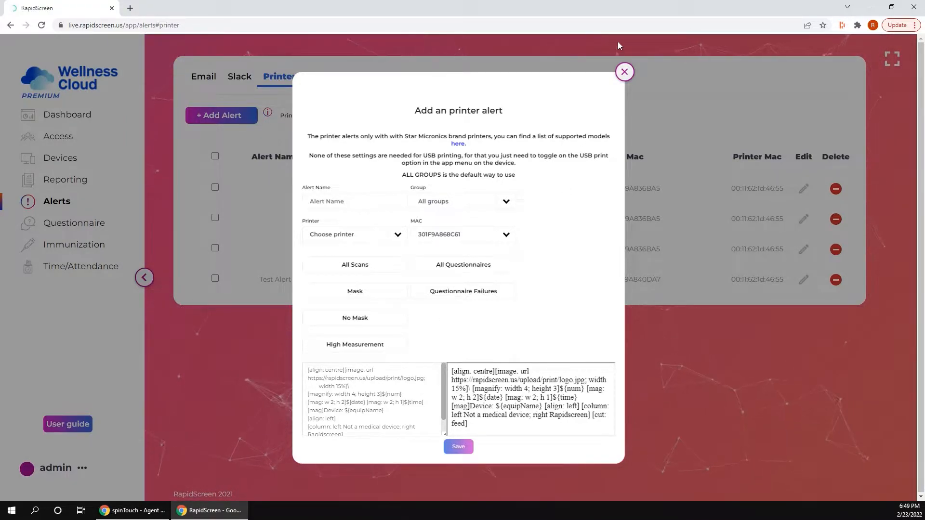
left_click(625, 72)
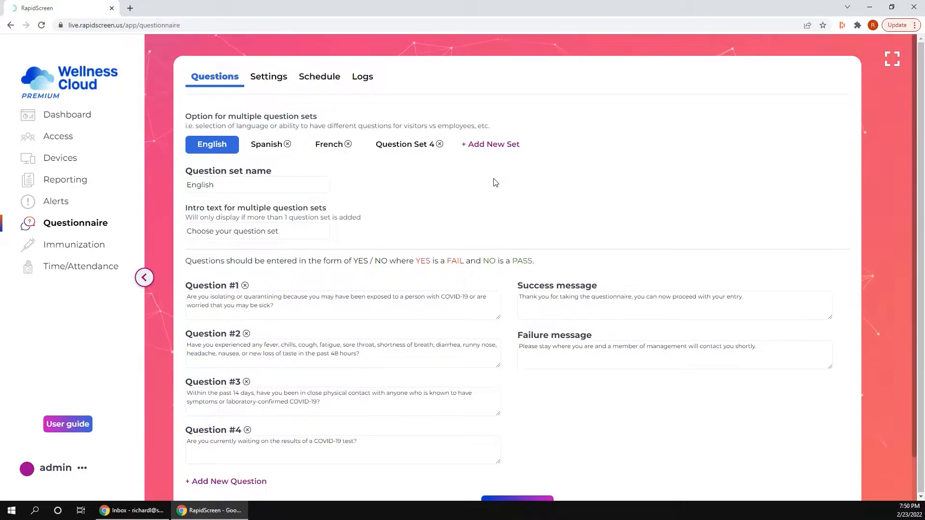
Step: Compare the Spanish, French and English question sets of the questionnaire
left_click(284, 150)
left_click(339, 152)
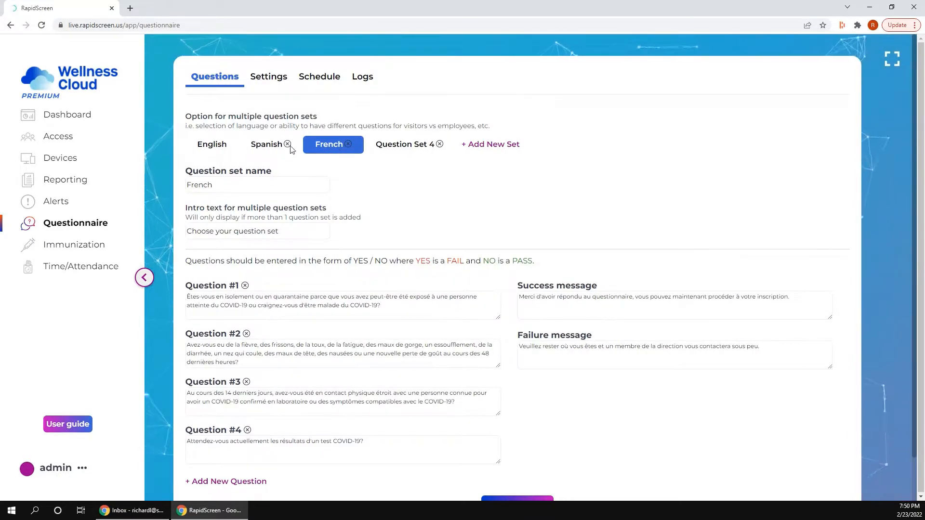
left_click(225, 147)
scroll(404, 225, "down", 1)
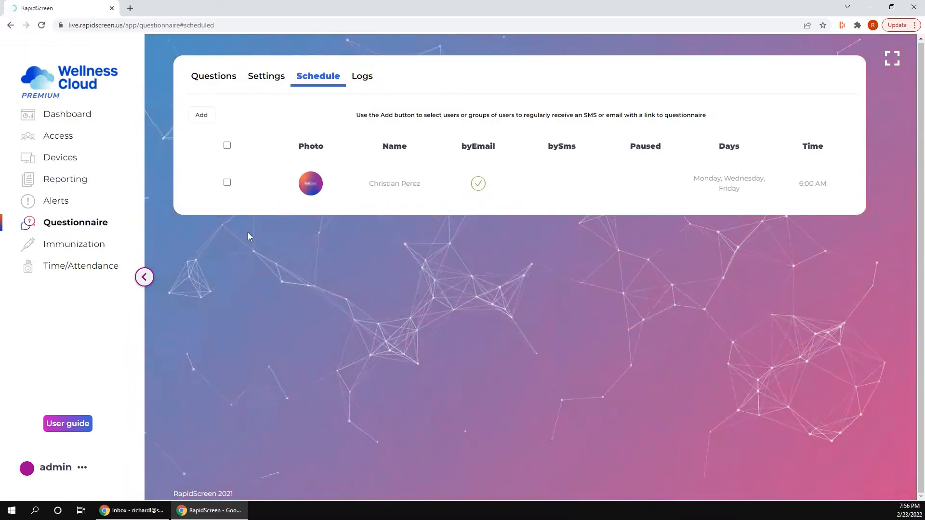
Step: Try scheduling a questionnaire for two staff members, view the sending method, day and time options, and close it without submitting
left_click(204, 122)
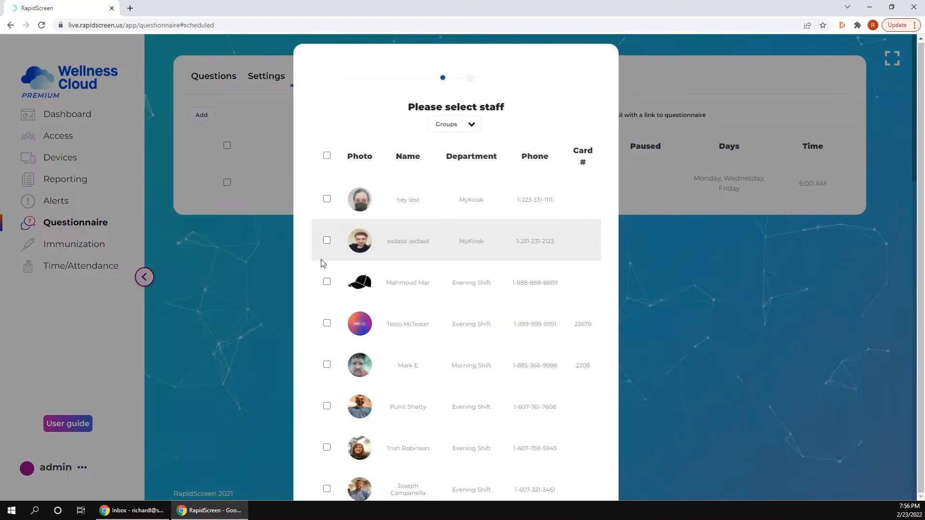
left_click(326, 282)
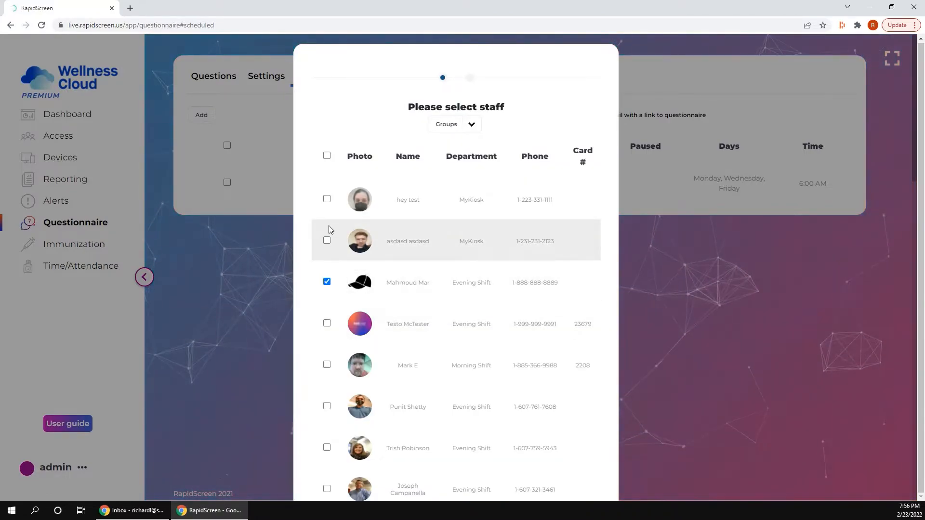
left_click(326, 200)
scroll(544, 359, "down", 10)
scroll(531, 360, "down", 5)
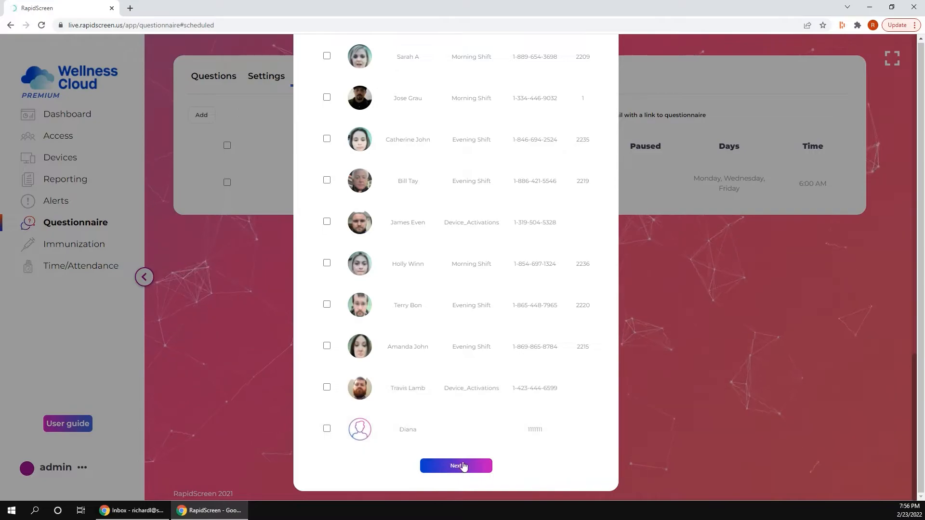
left_click(460, 464)
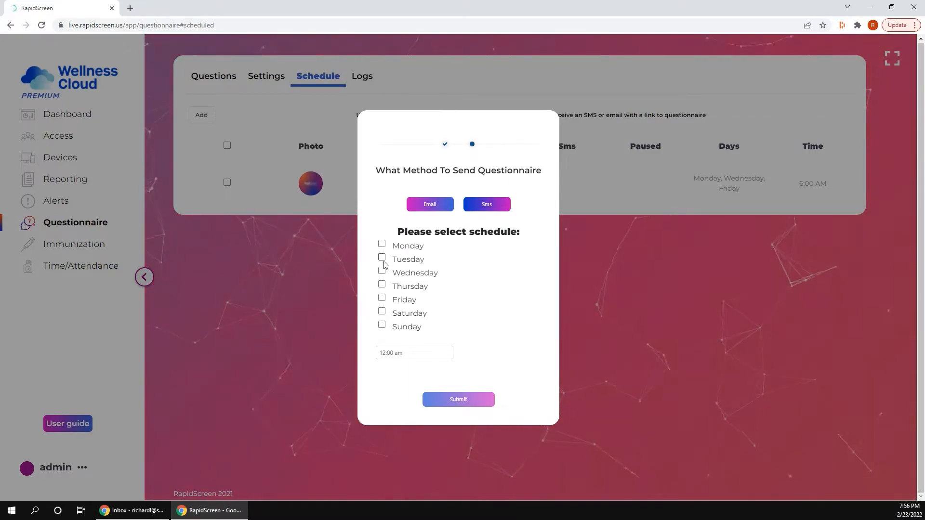
left_click(410, 352)
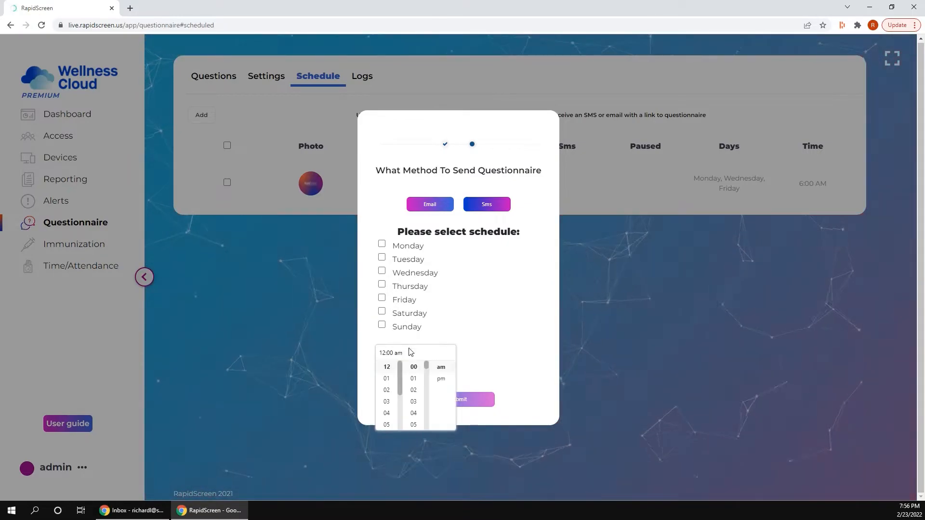
left_click(513, 325)
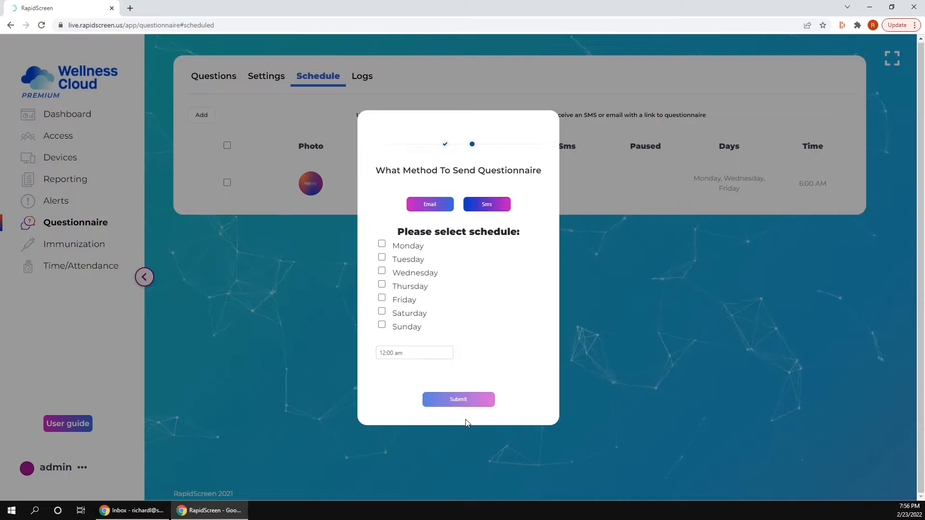
left_click(737, 338)
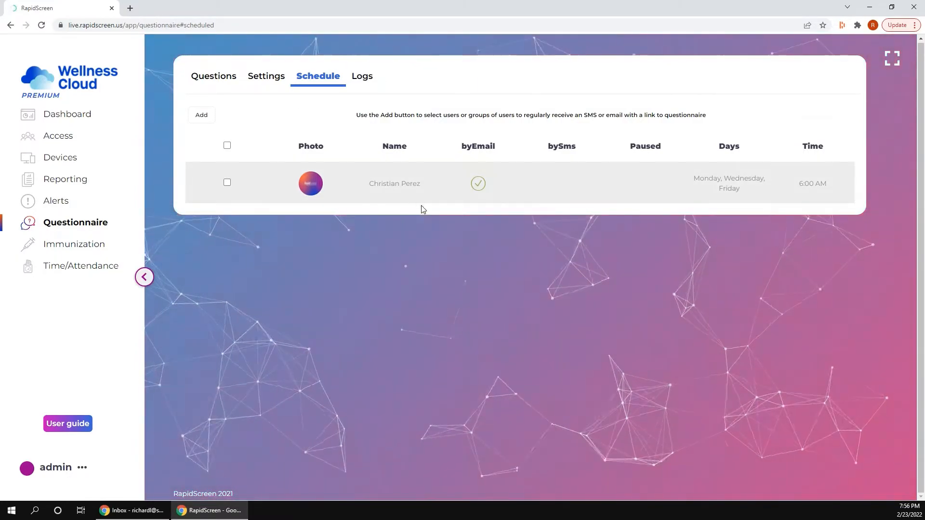
Step: Examine the questionnaire delivery logs for message types, recipients, statuses and details
left_click(362, 76)
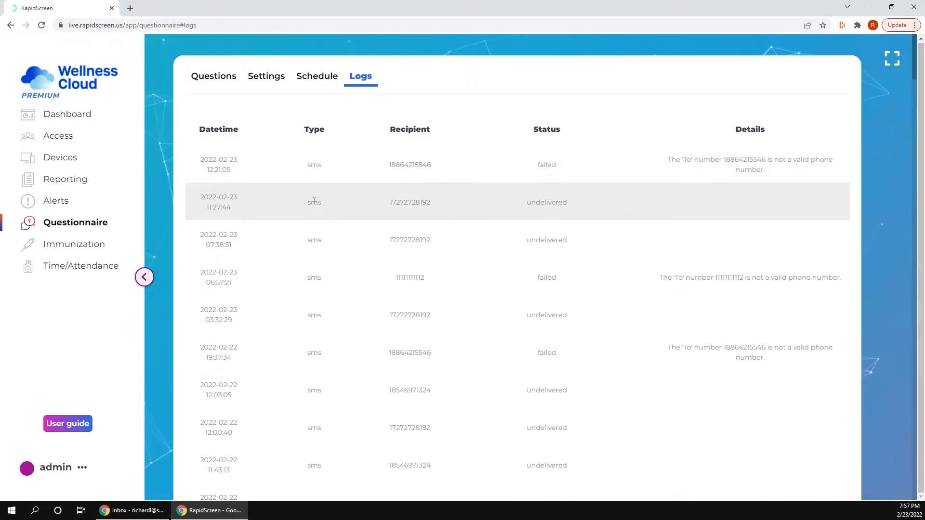
scroll(336, 378, "down", 2)
scroll(457, 434, "down", 10)
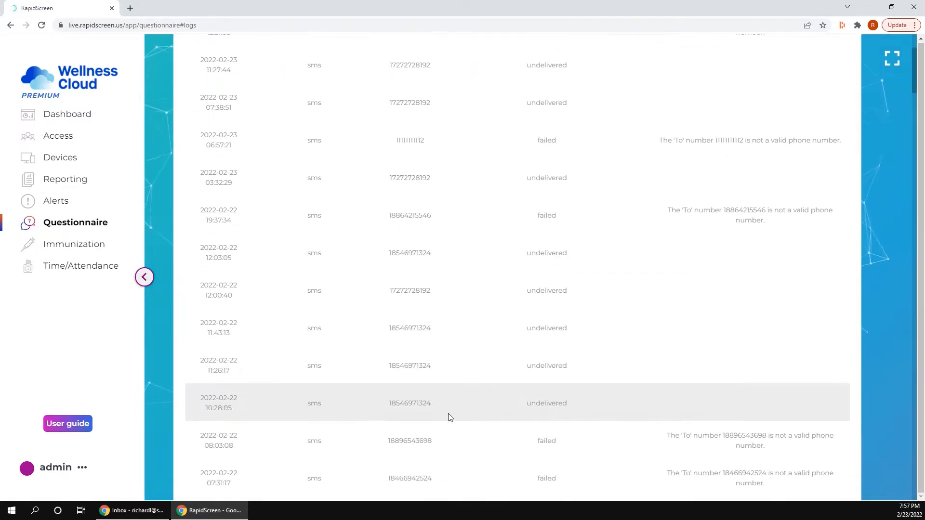
scroll(463, 385, "up", 12)
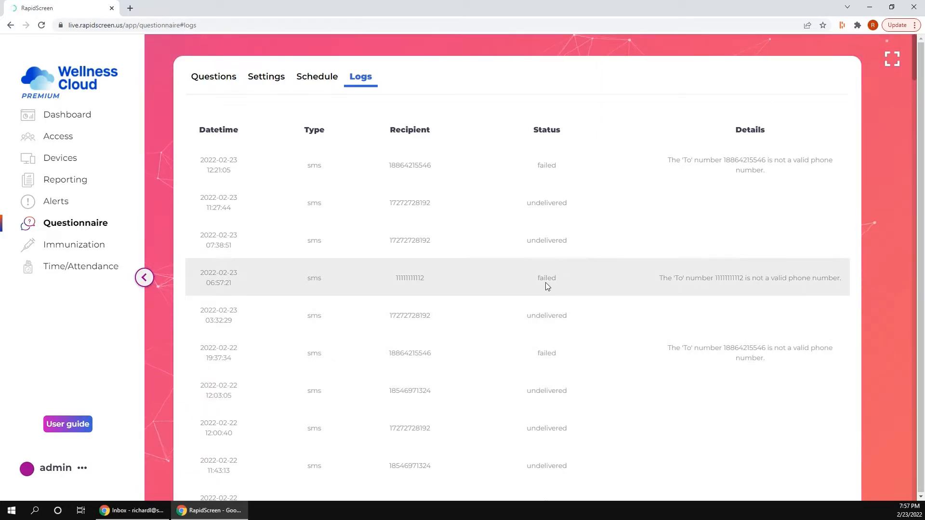
scroll(544, 272, "down", 5)
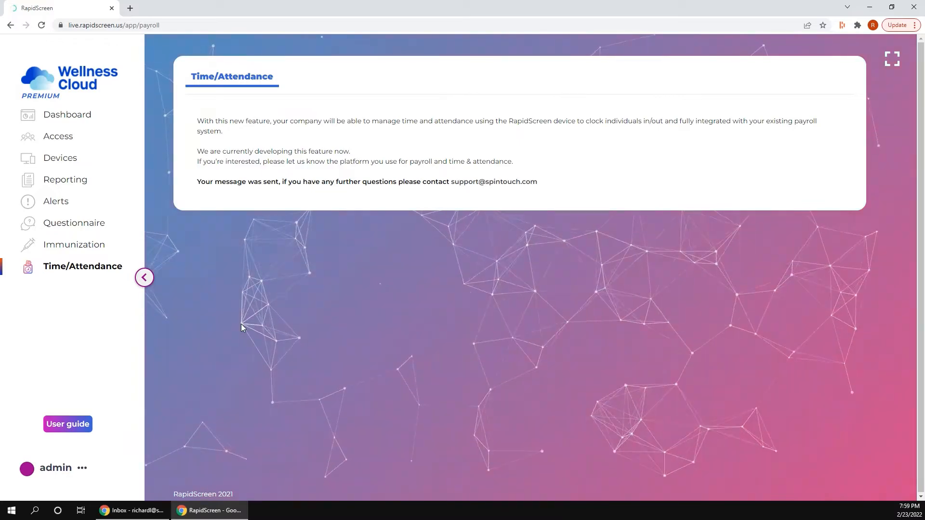
Step: Open the RapidScreen.us user guide and read its Dashboard section
left_click(73, 424)
scroll(537, 210, "down", 15)
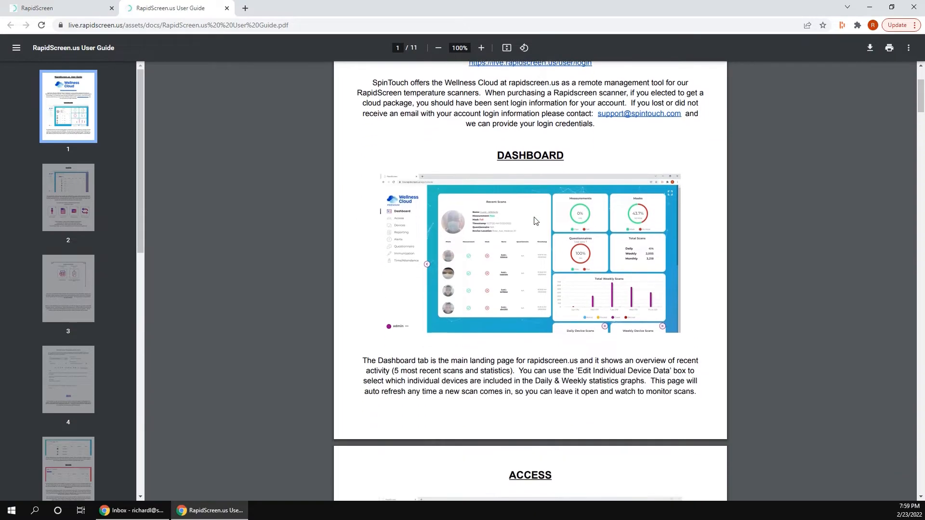
Step: Read on through the user guide's Access section, including adding active users and importing an Excel list
scroll(536, 234, "down", 13)
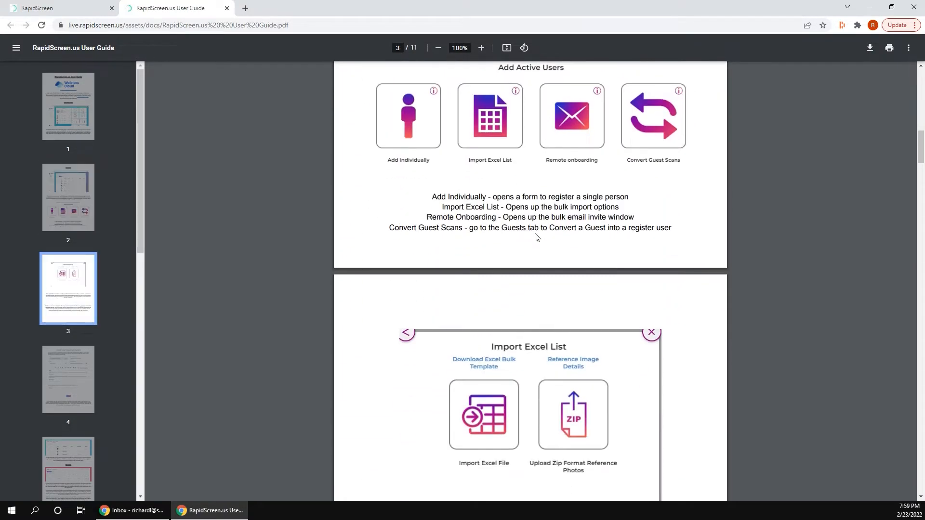
scroll(537, 239, "down", 14)
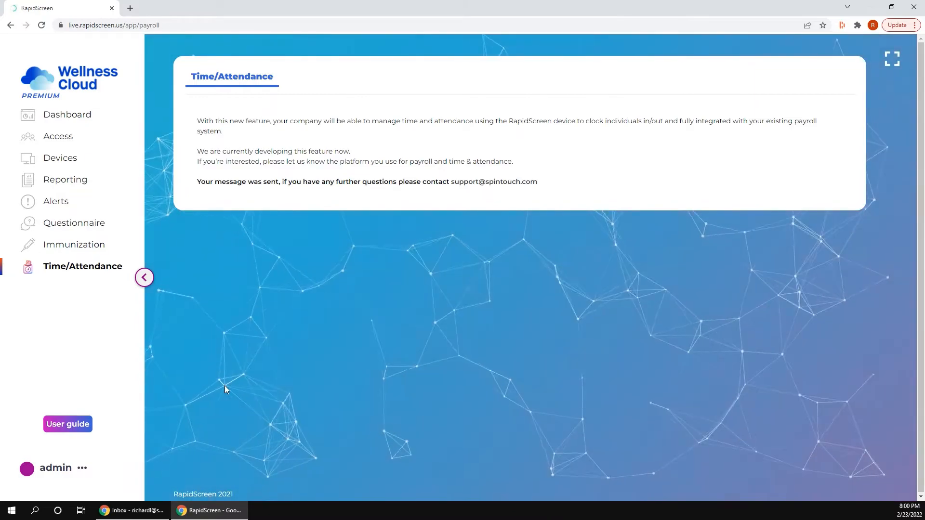
Step: Open the Change Password option for the admin account
left_click(82, 470)
left_click(80, 394)
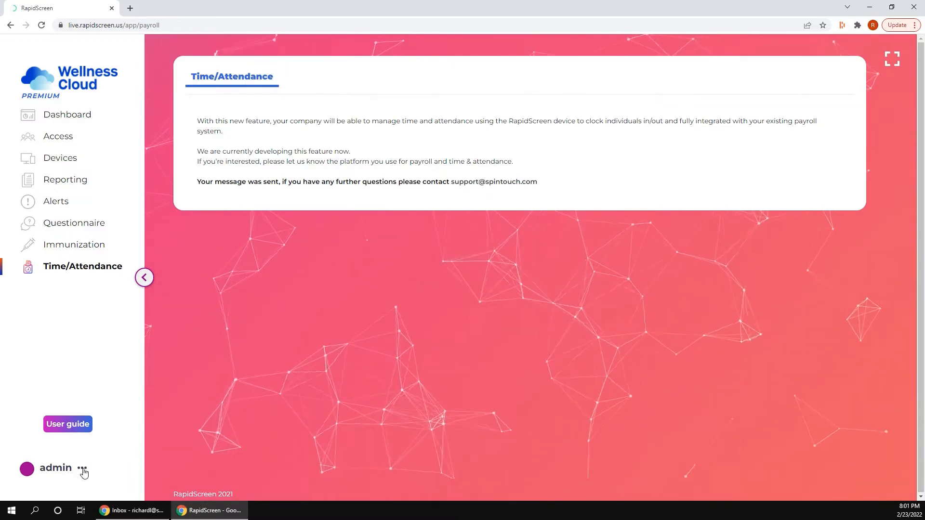
Step: Open the admin account's settings and review the Timezone, Email and Services sections
left_click(83, 469)
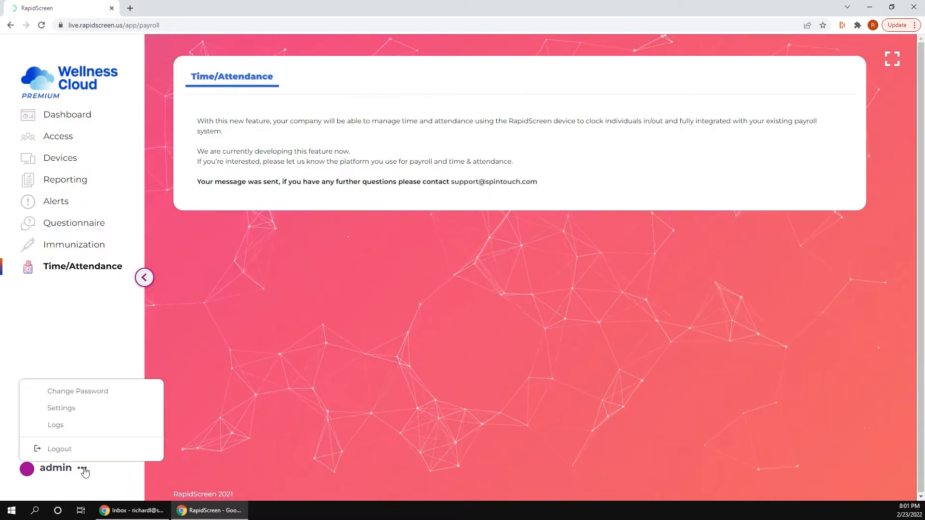
left_click(61, 409)
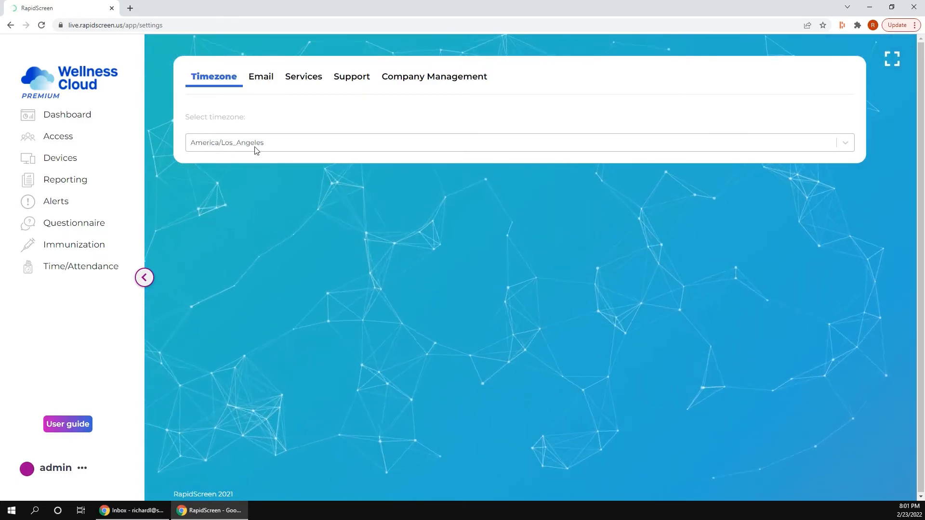
left_click(261, 80)
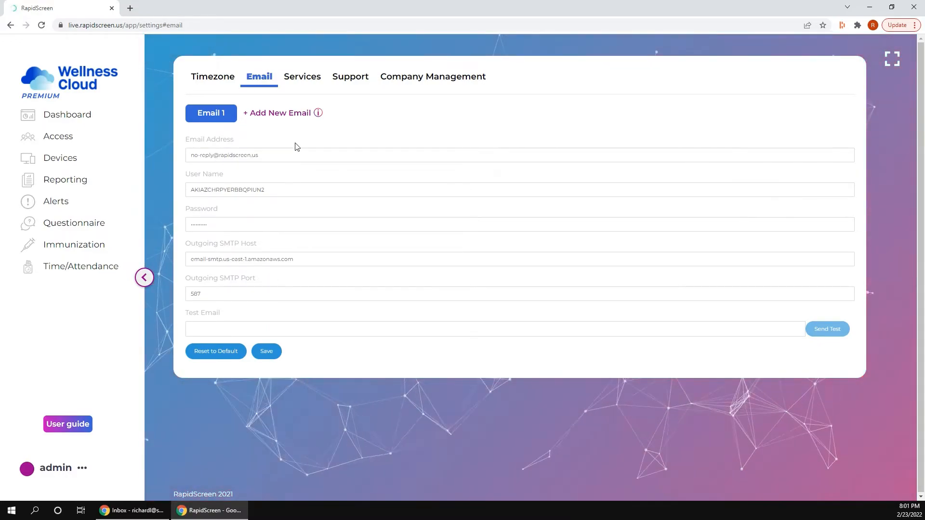
left_click(304, 81)
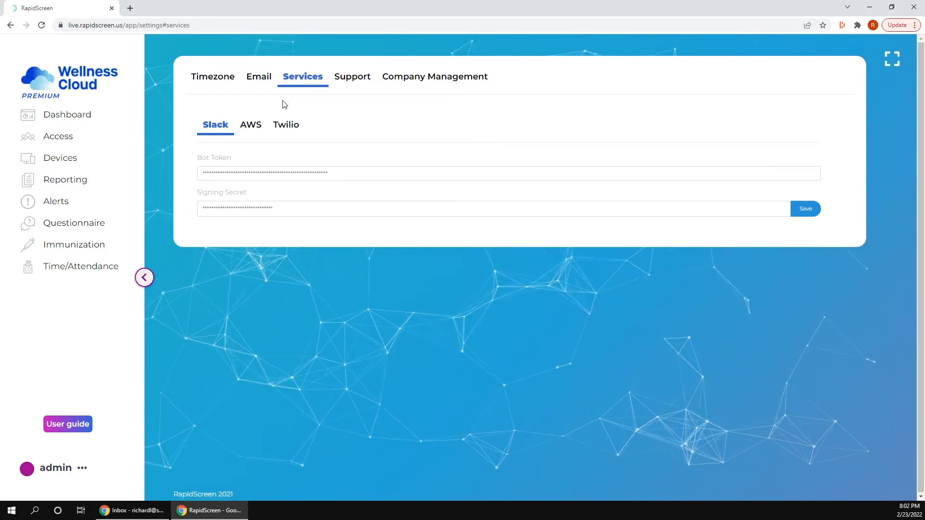